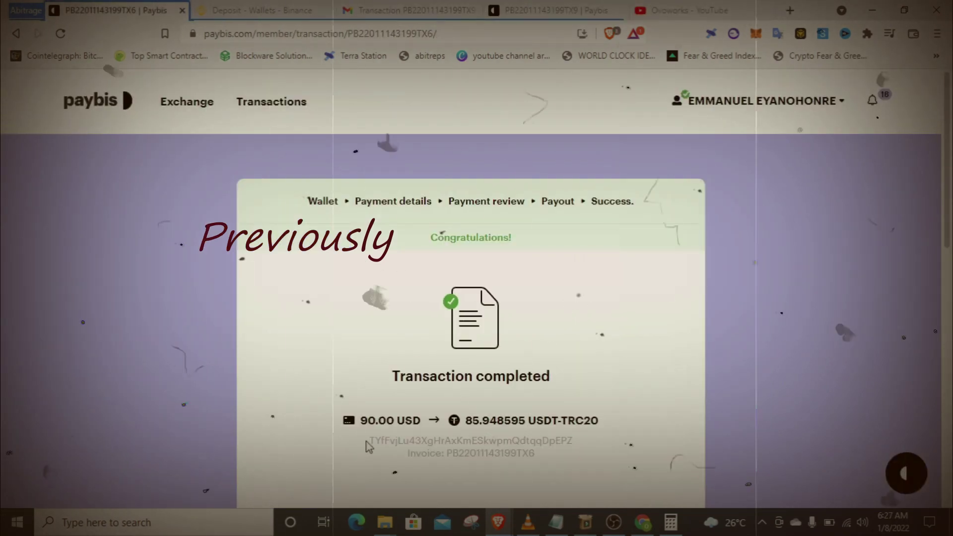
pyautogui.scroll(-1, 366, 441)
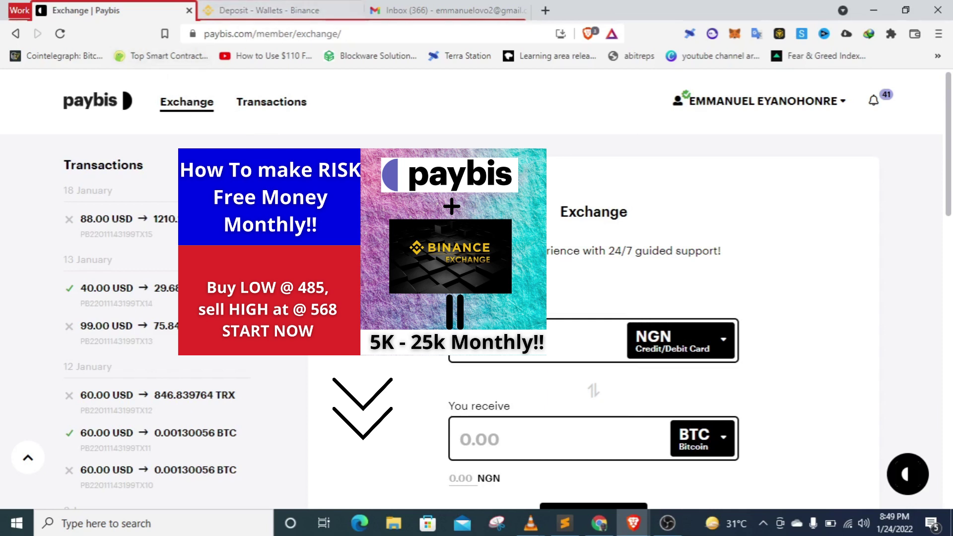
# Start a Paybis order spending 95 USD by card to receive TRX, reaching the Wallet step.
pyautogui.click(474, 342)
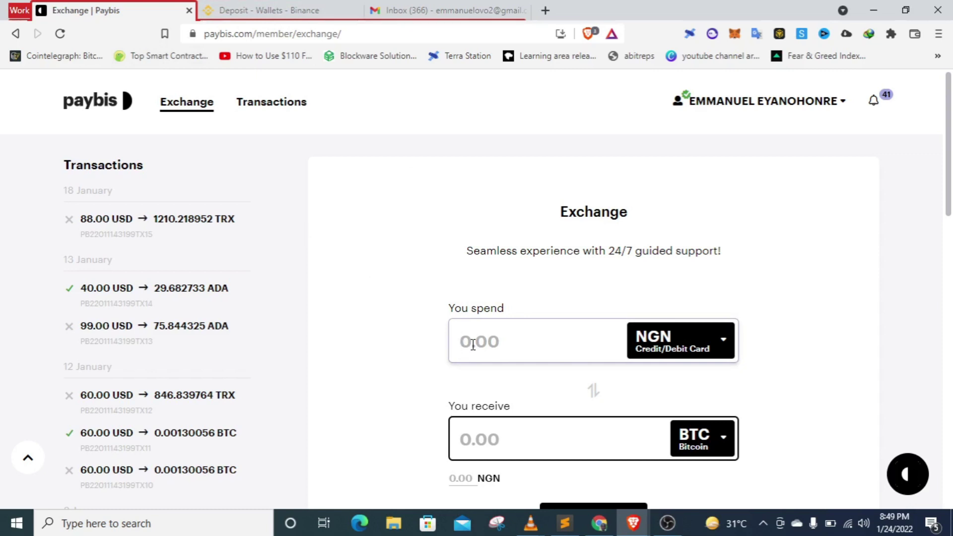
pyautogui.write('95')
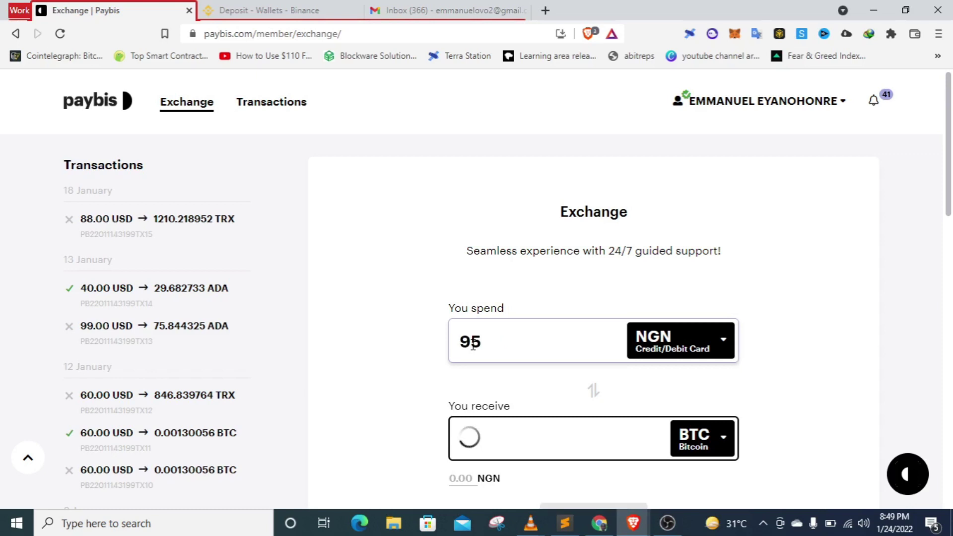
pyautogui.click(700, 350)
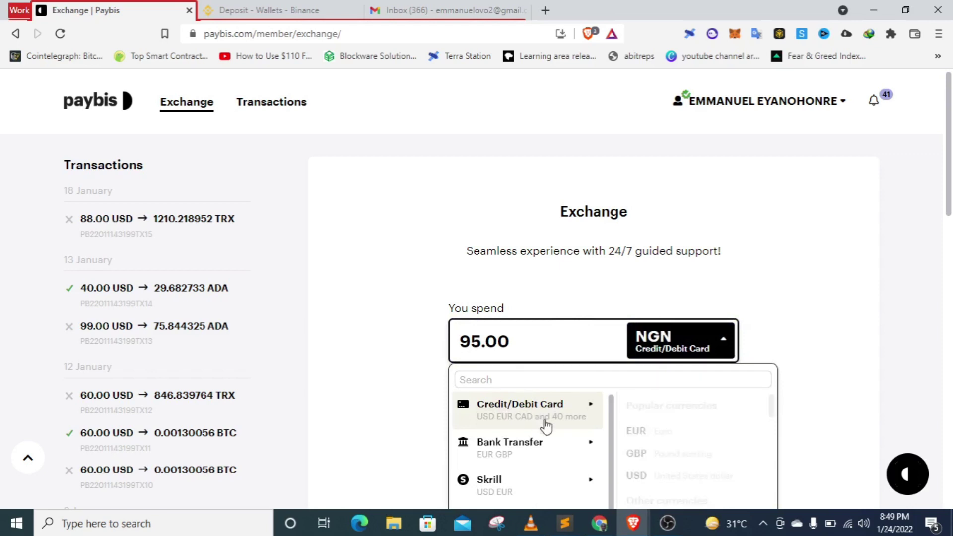
pyautogui.click(643, 485)
pyautogui.click(695, 280)
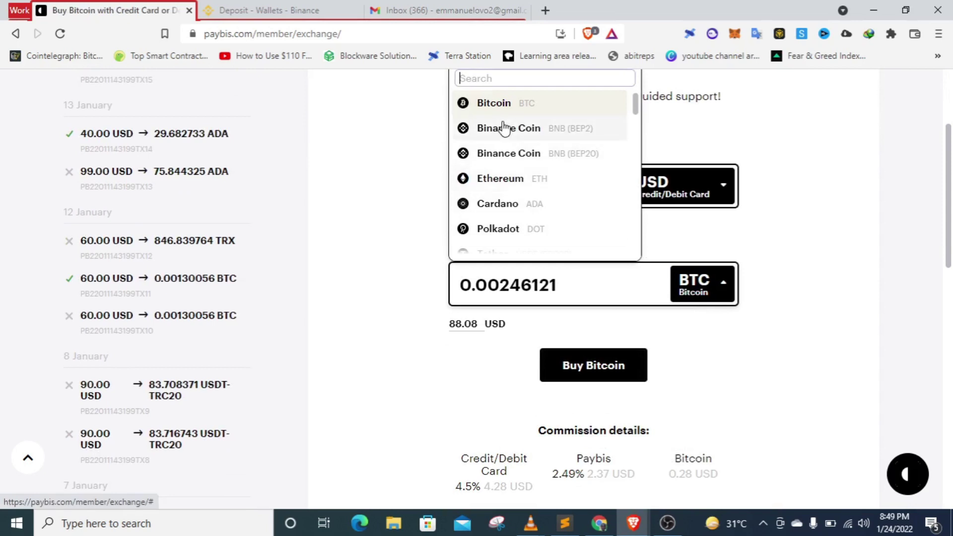
pyautogui.click(487, 234)
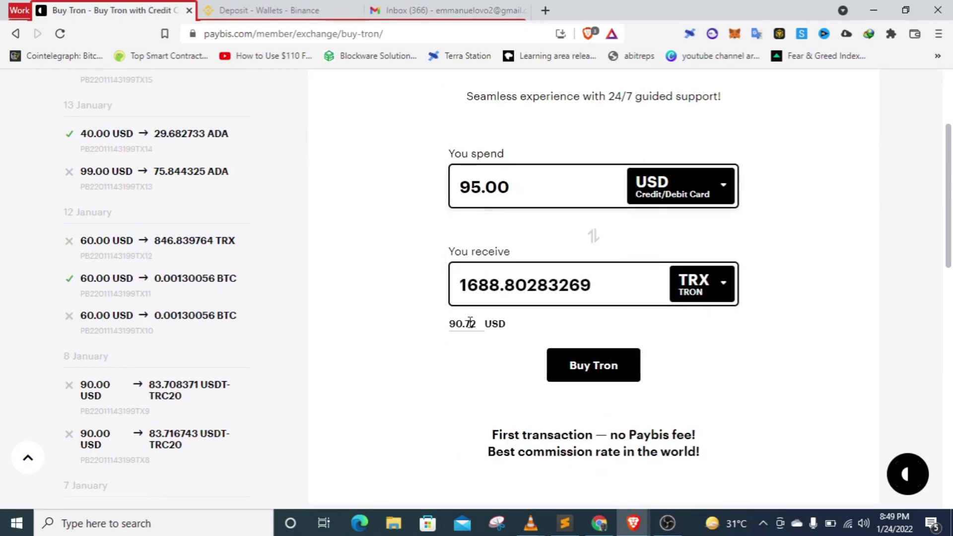
pyautogui.click(583, 378)
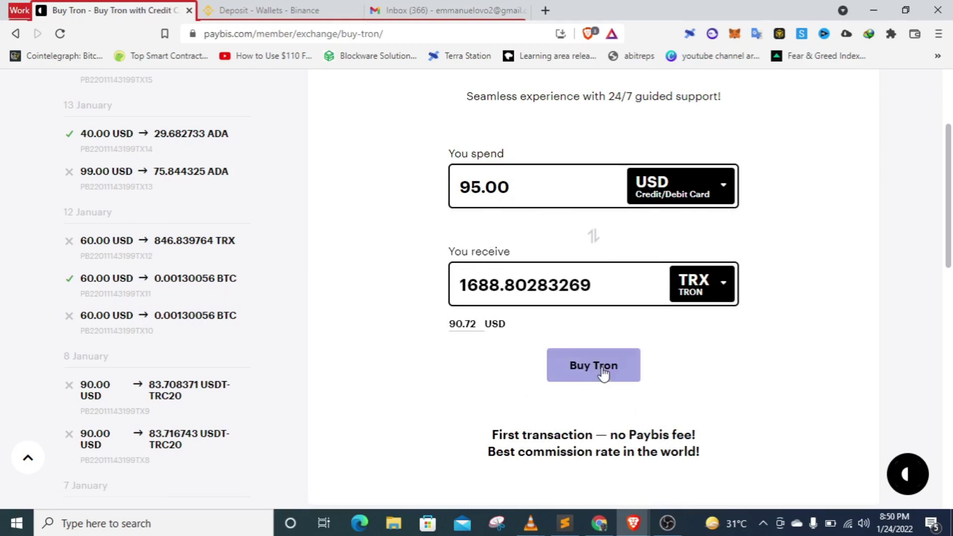
pyautogui.click(602, 366)
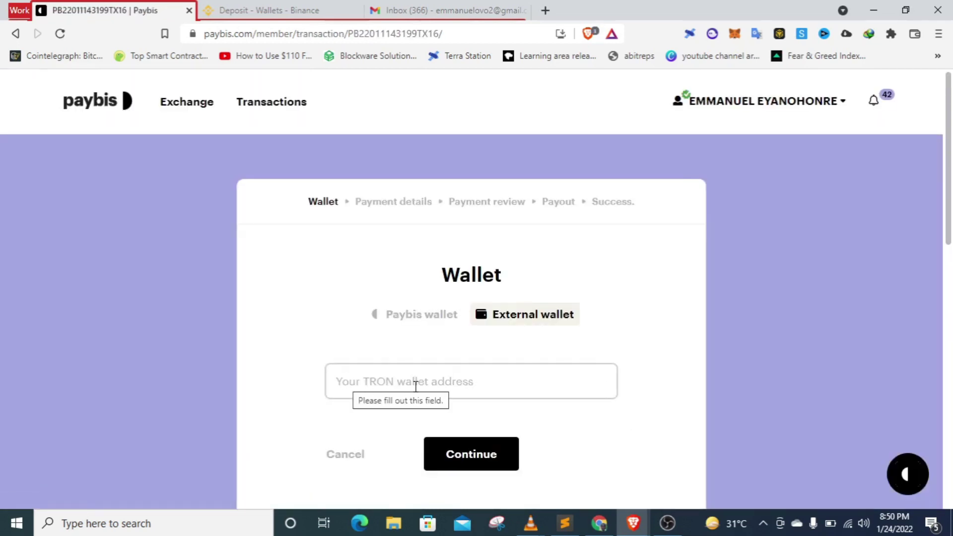
# On Binance's deposit page choose TRX on the Tron (TRC20) network and copy the address.
pyautogui.click(294, 15)
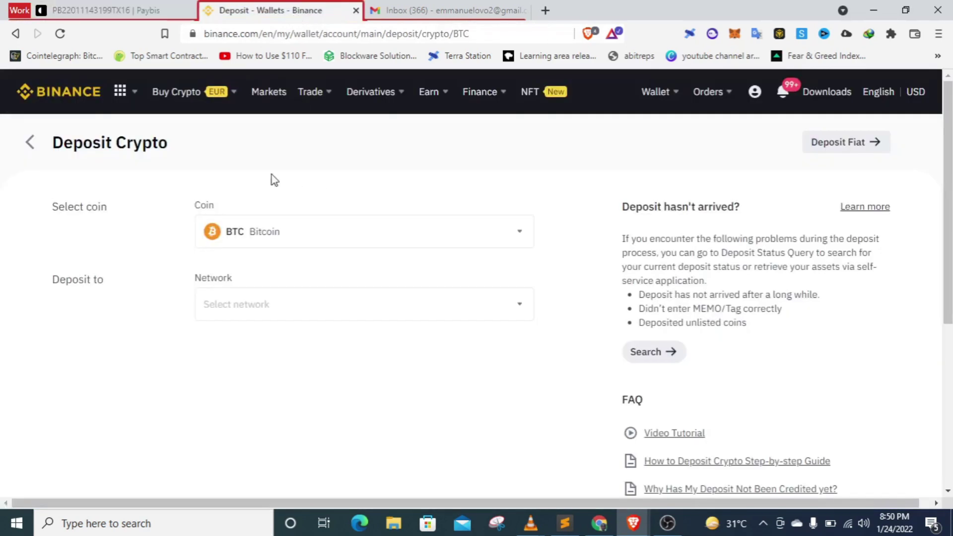
pyautogui.click(329, 238)
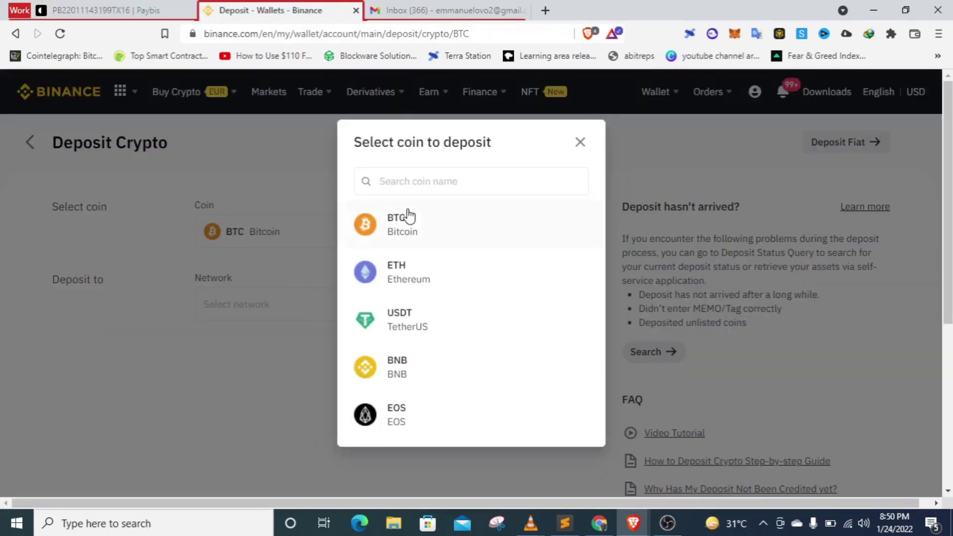
pyautogui.click(405, 182)
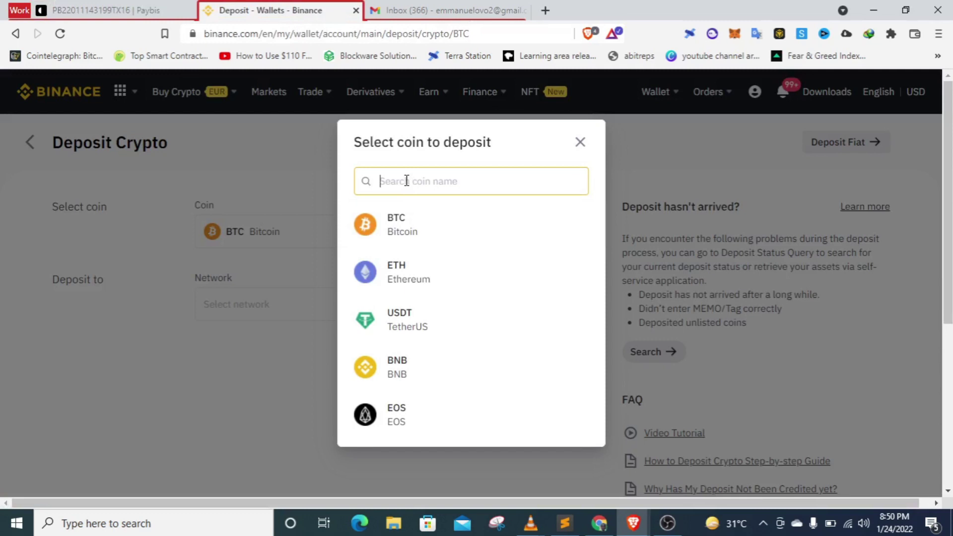
pyautogui.write('trx')
pyautogui.click(398, 226)
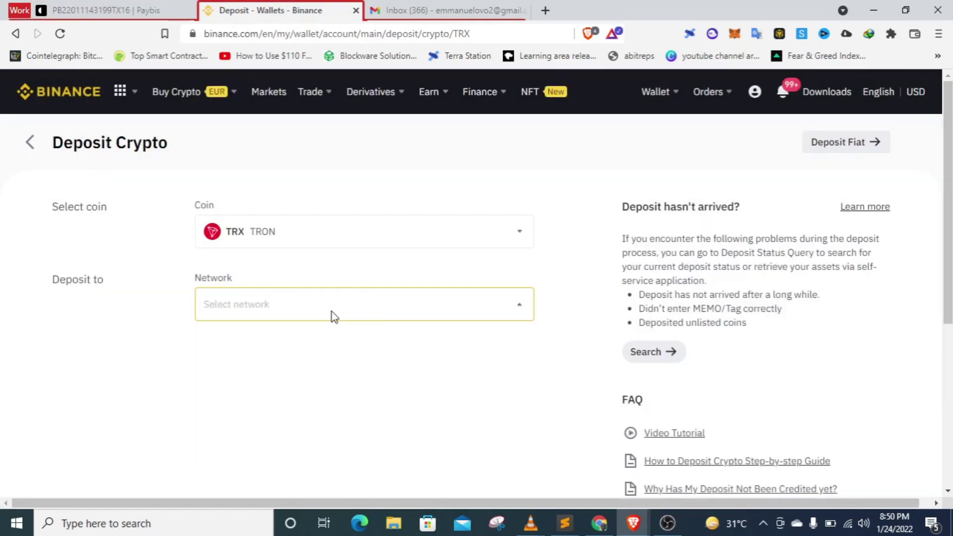
pyautogui.click(330, 315)
pyautogui.click(361, 401)
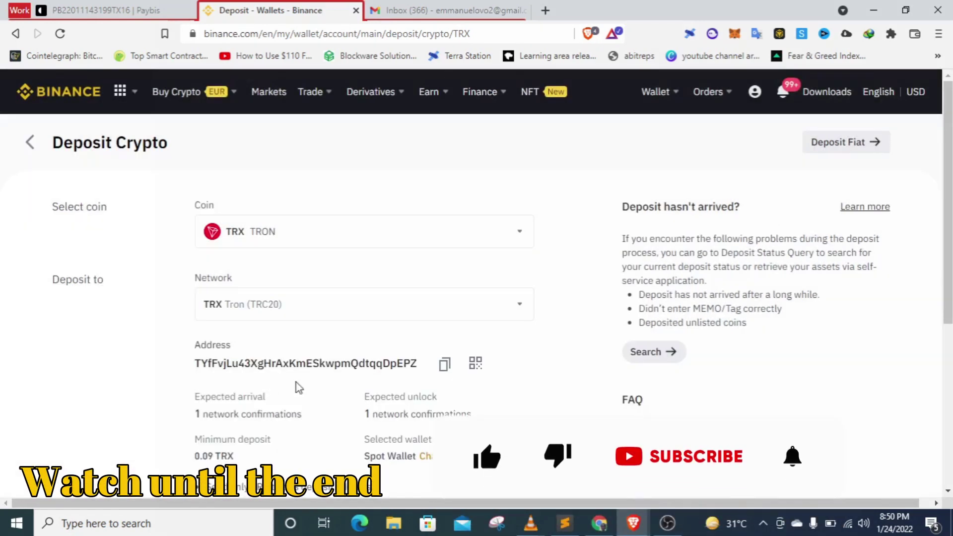
pyautogui.click(444, 364)
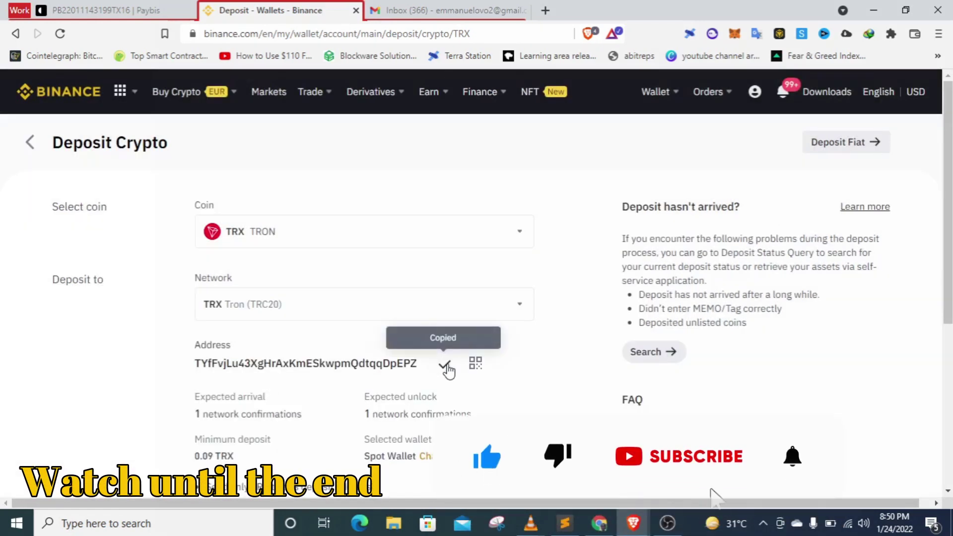
# Paste the Binance TRON address into the Paybis wallet field and continue to payment.
pyautogui.click(108, 10)
pyautogui.click(354, 384)
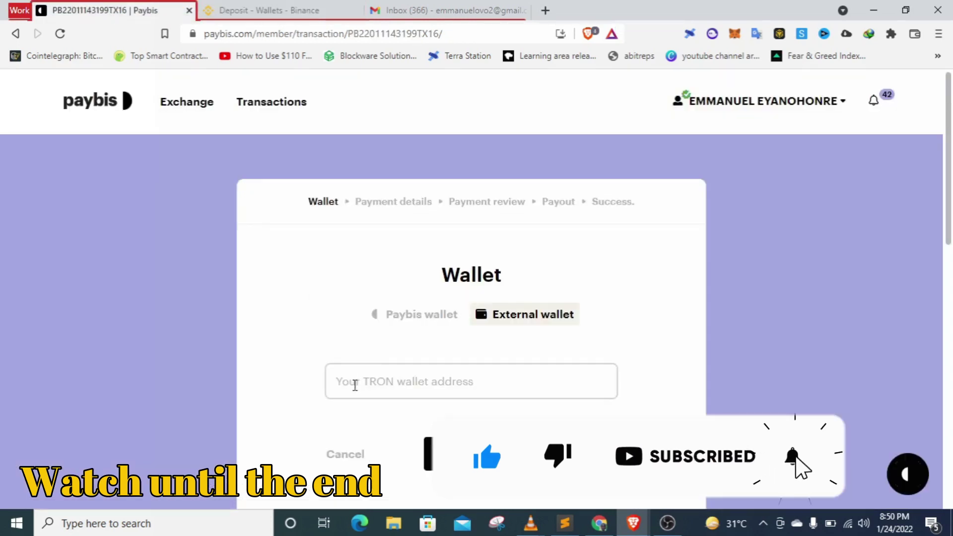
pyautogui.hotkey('ctrl', 'v')
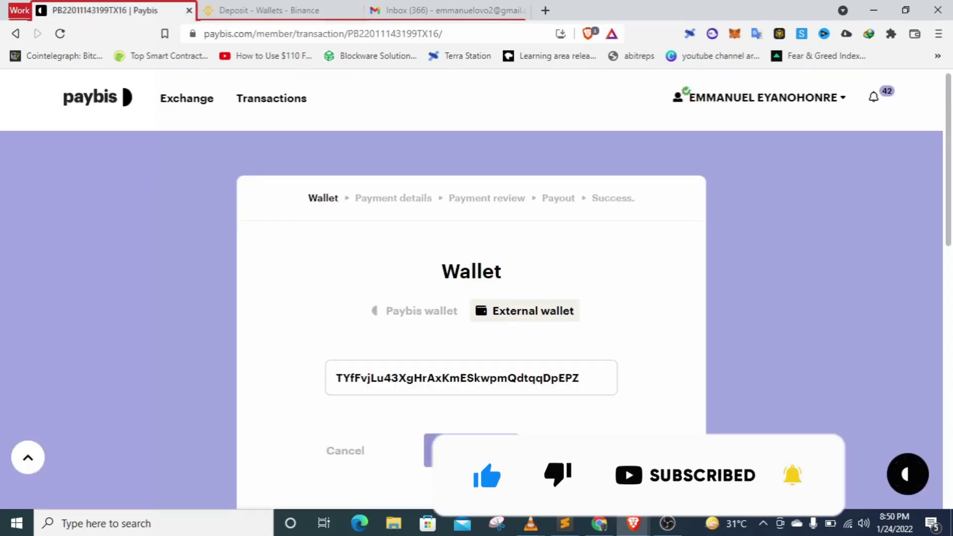
pyautogui.click(476, 452)
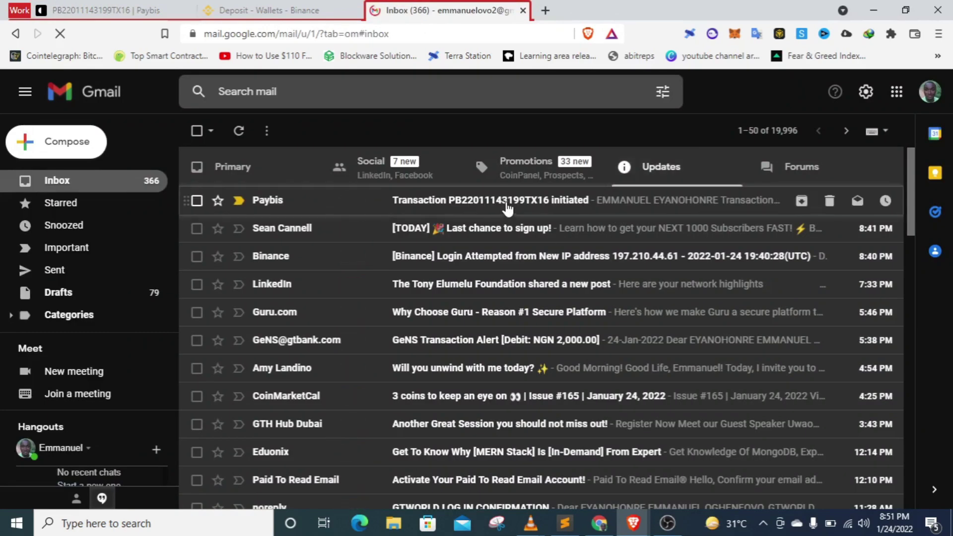
# From Gmail's Paybis transaction-initiated email, go to the transaction's card payment page.
pyautogui.click(506, 209)
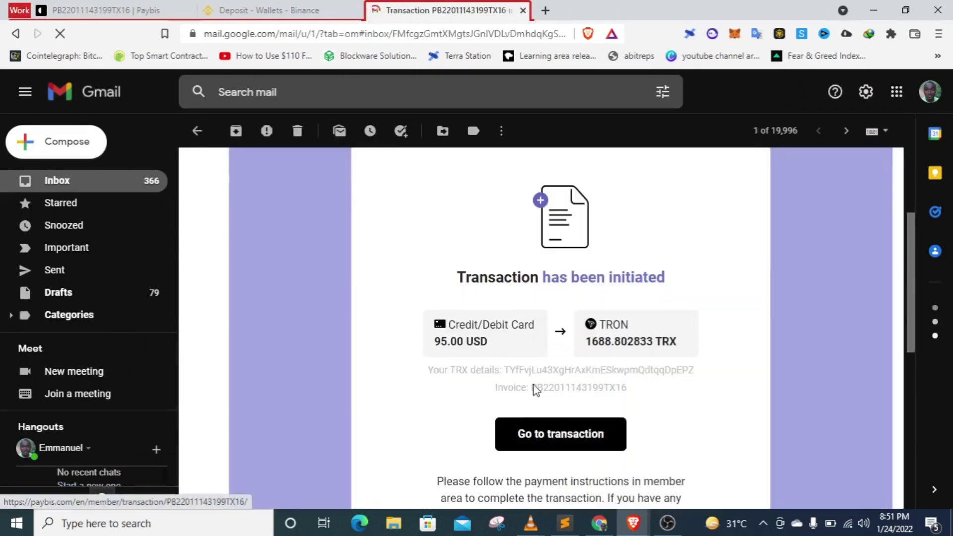
pyautogui.click(567, 439)
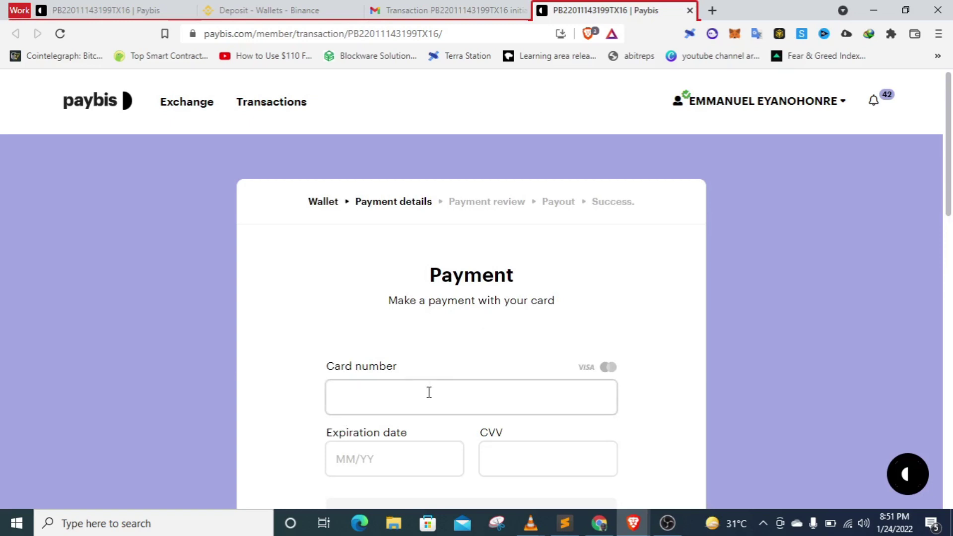
pyautogui.scroll(3, 428, 262)
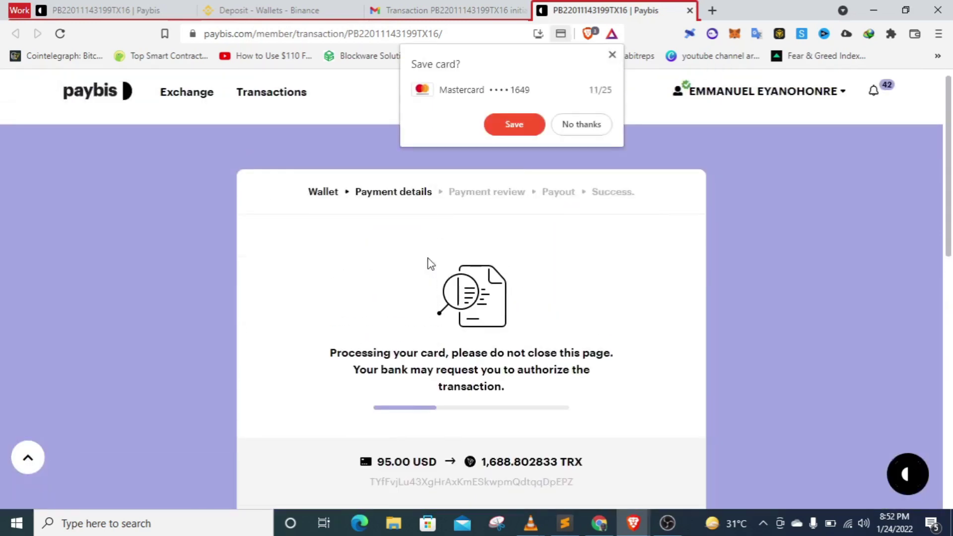
# Decline saving the card, generate and submit the one-time code for the 95 USD charge.
pyautogui.click(581, 127)
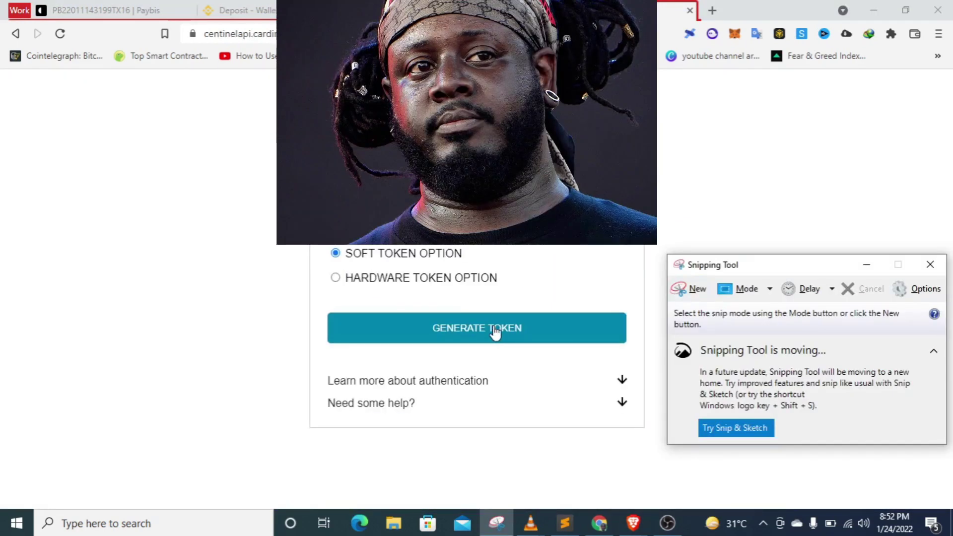
pyautogui.click(495, 333)
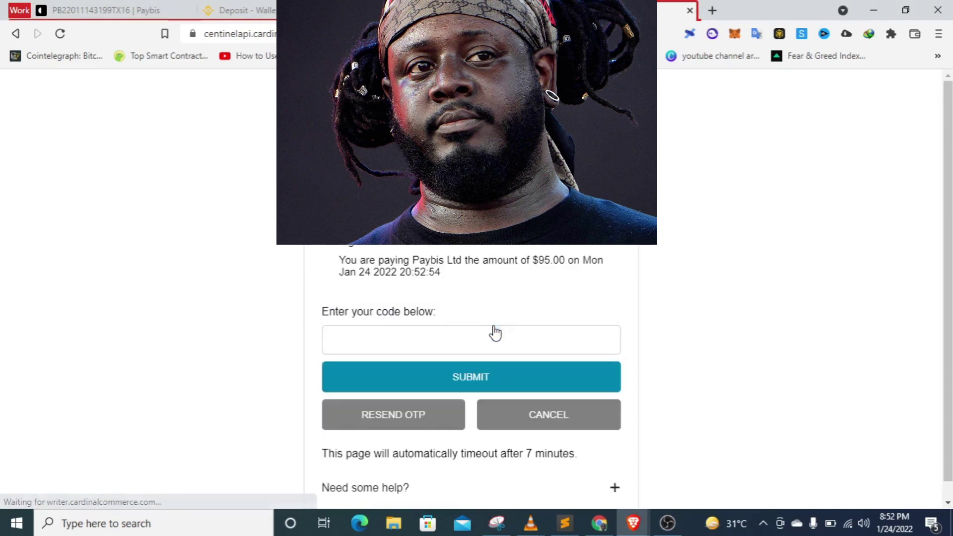
pyautogui.click(360, 338)
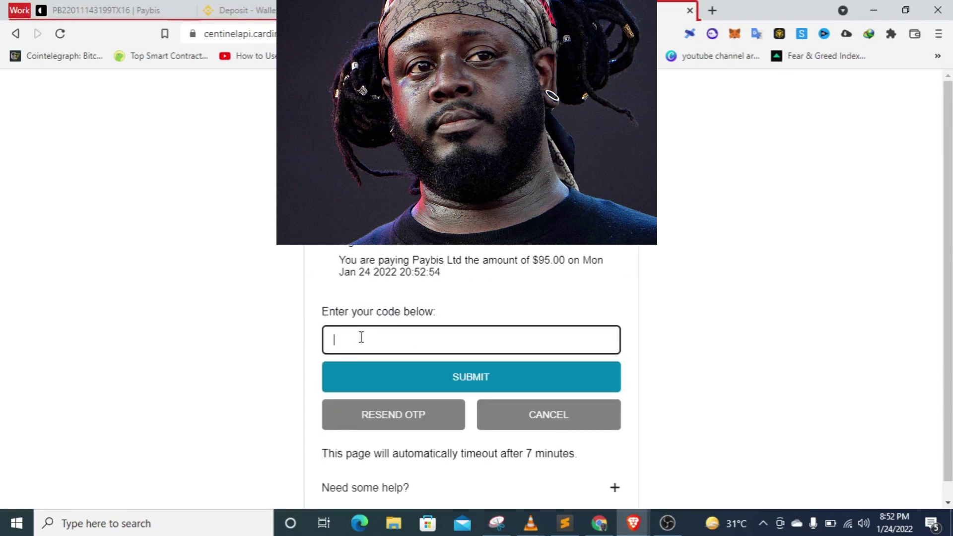
pyautogui.click(433, 378)
pyautogui.click(493, 524)
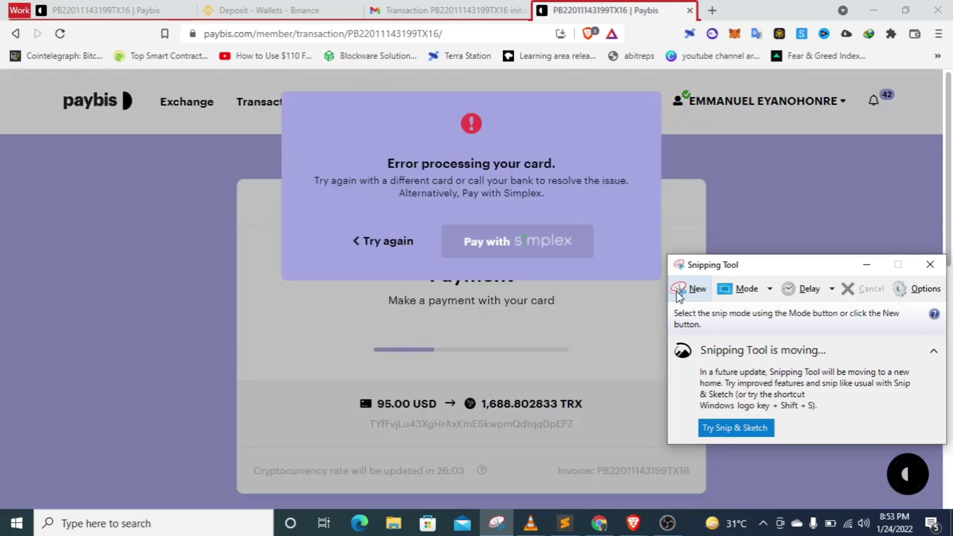
# Return to the Paybis page showing the 'Error processing your card' dialog.
pyautogui.click(678, 290)
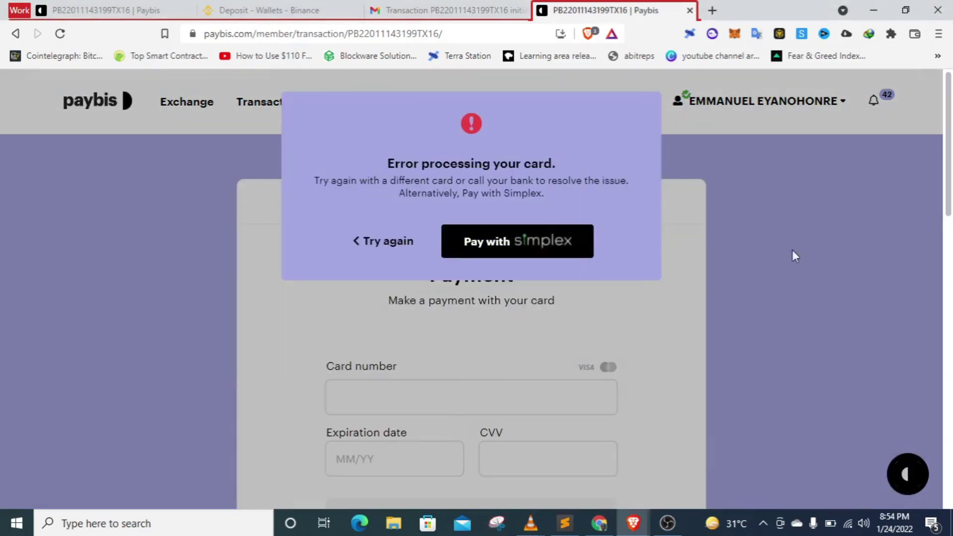